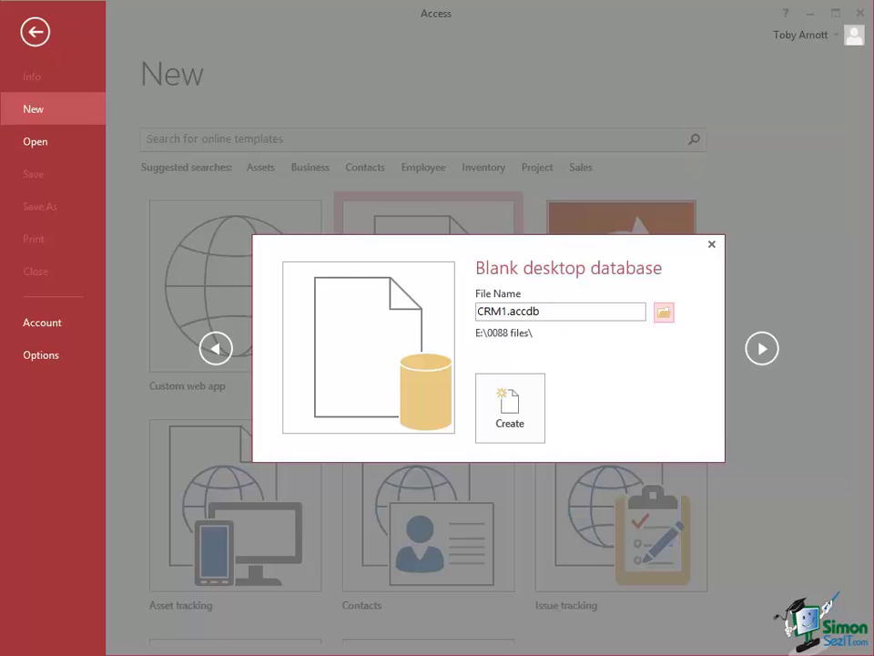
Create the blank CRM1 database and review tblCustomerContact's CustomerID field properties (Long Integer, Required, Indexed).
{"action": "left_click", "coordinate": [517, 406]}
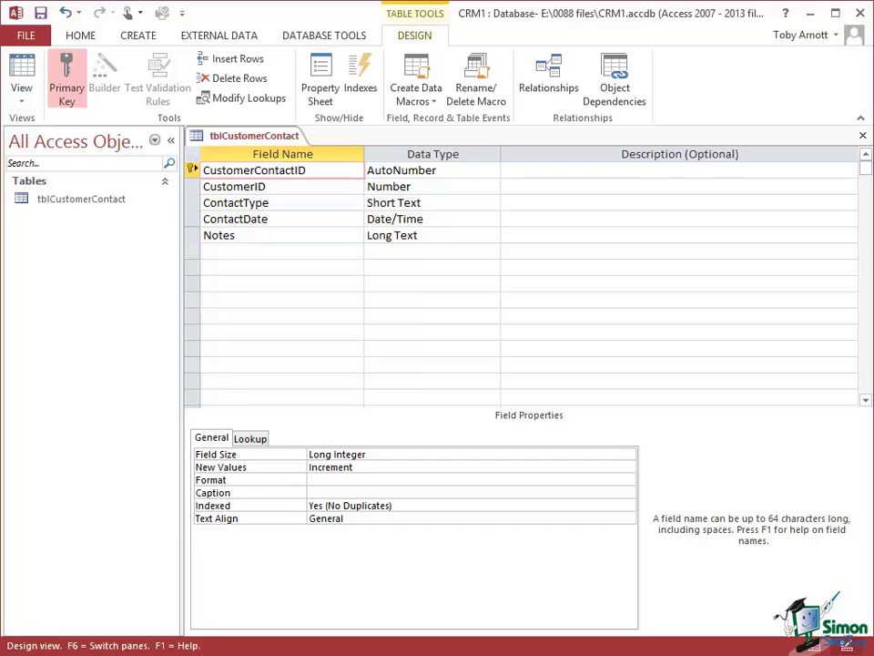
{"action": "left_click", "coordinate": [279, 187]}
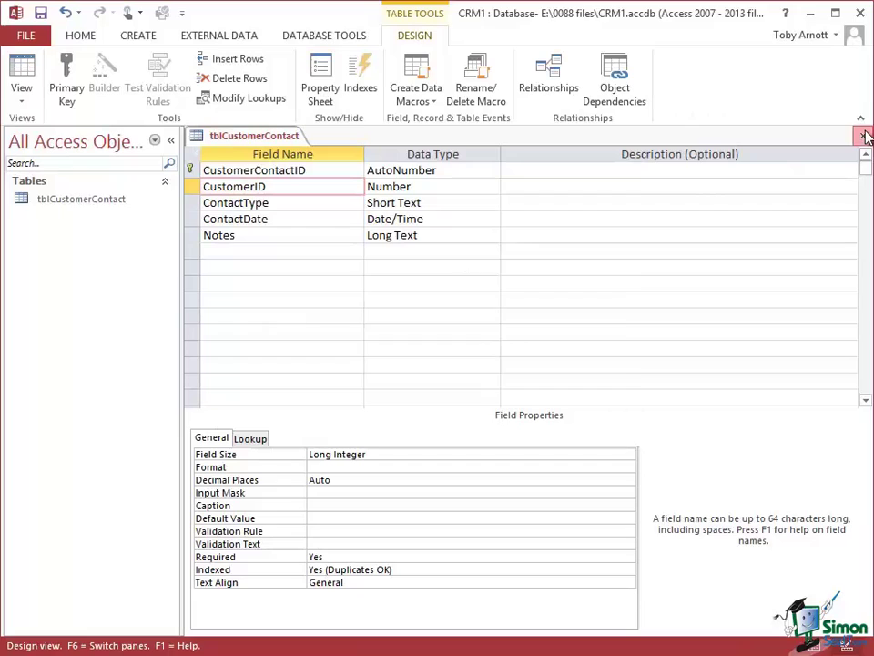
Save and close the tblCustomerContact design, then start getting external data from an Access database.
{"action": "left_click", "coordinate": [864, 135]}
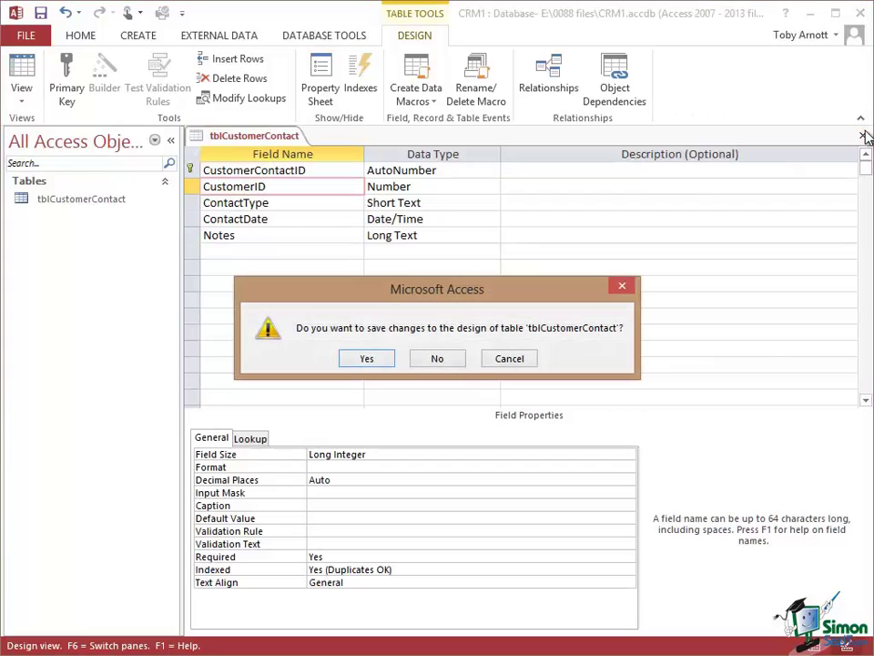
{"action": "left_click", "coordinate": [367, 360]}
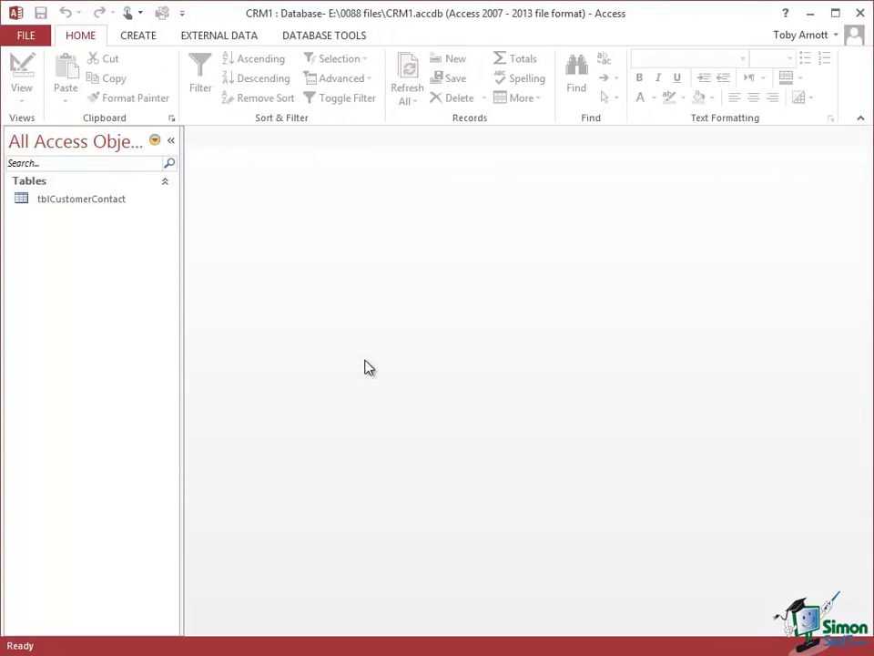
{"action": "left_click", "coordinate": [211, 38]}
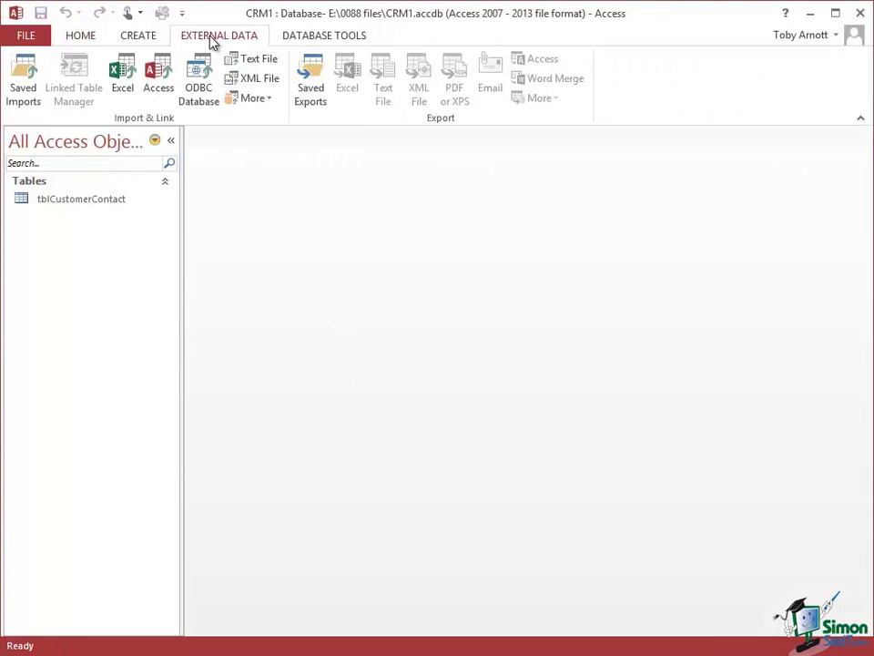
{"action": "left_click", "coordinate": [164, 75]}
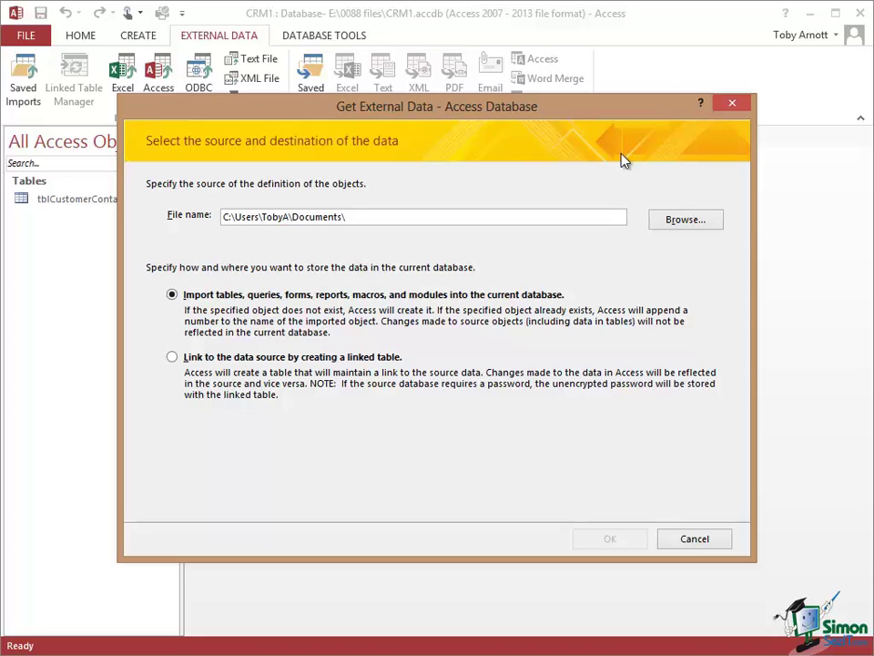
Choose Northwind Traders Sample Database.accdb as the source and link to it with linked tables.
{"action": "left_click", "coordinate": [683, 221]}
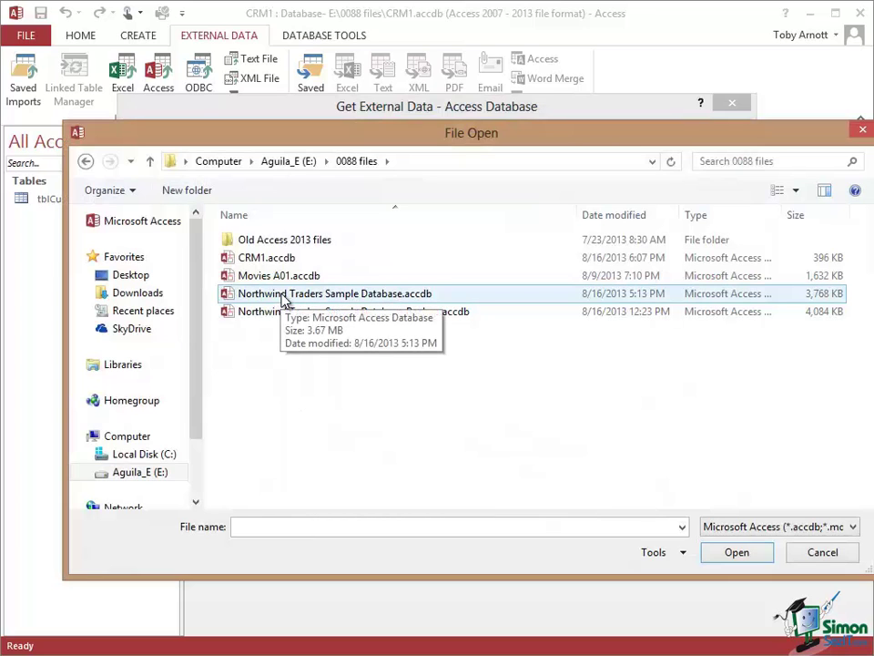
{"action": "double_click", "coordinate": [282, 295]}
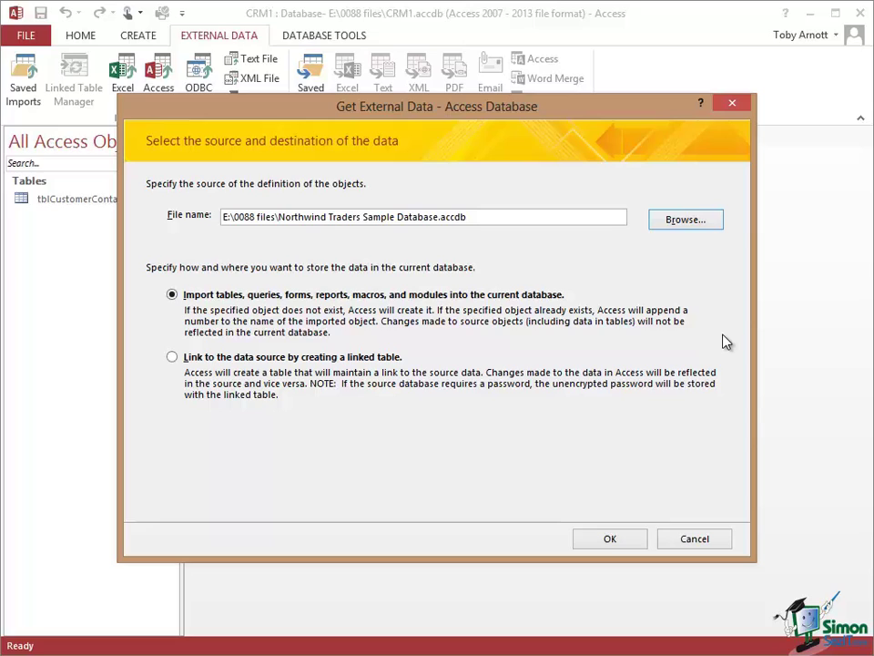
{"action": "left_click", "coordinate": [173, 358]}
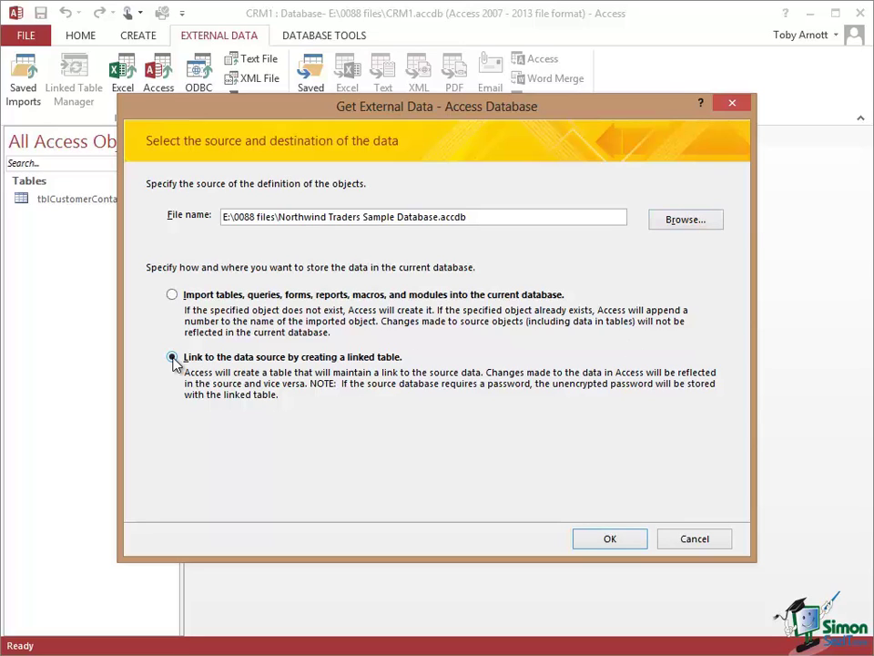
{"action": "left_click", "coordinate": [613, 539]}
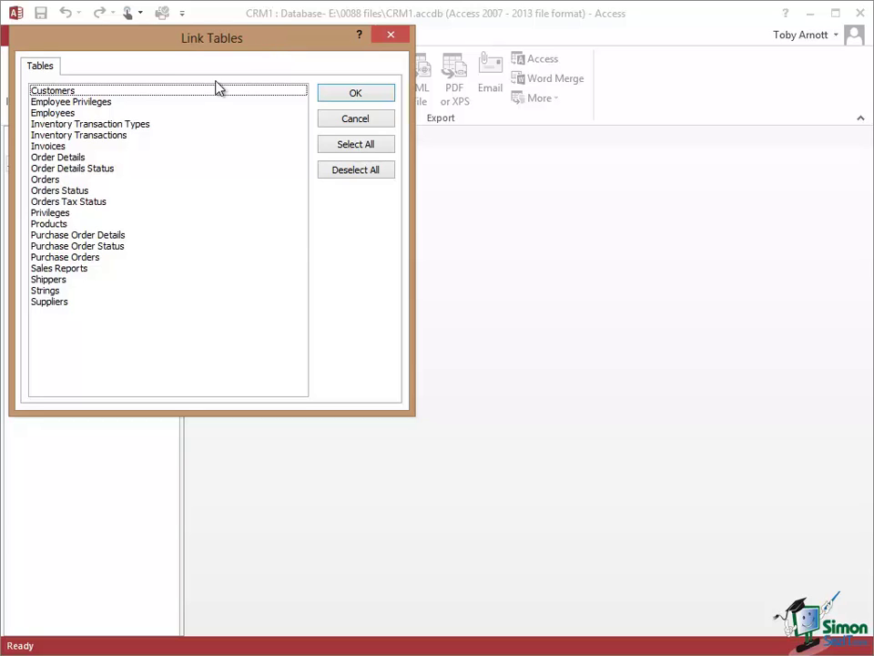
Link the Northwind Customers table into CRM1.
{"action": "left_click", "coordinate": [60, 94]}
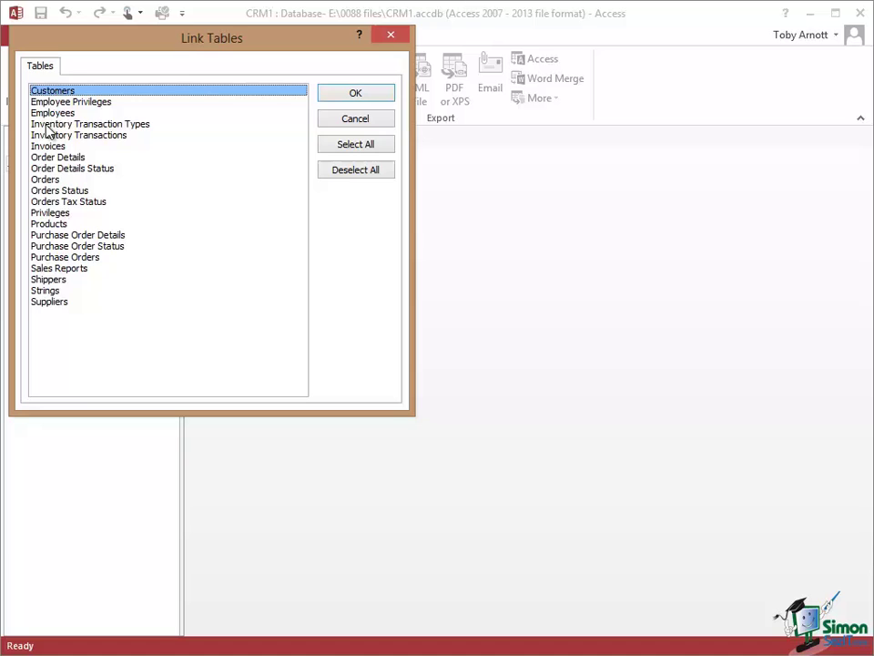
{"action": "left_click", "coordinate": [354, 92]}
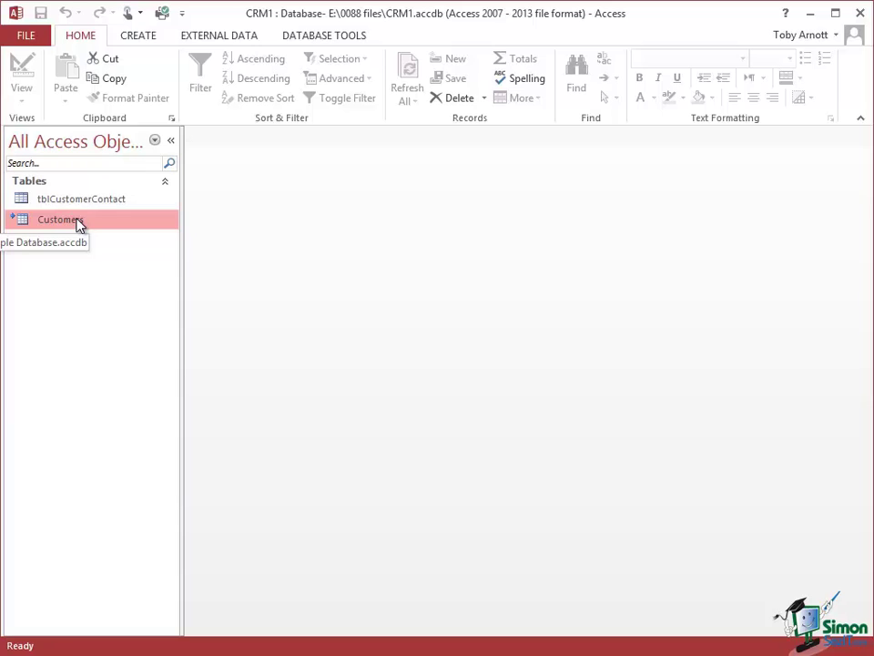
Rename the linked Customers table by prefixing 'Northwind', making it NorthwindCustomers.
{"action": "right_click", "coordinate": [78, 224]}
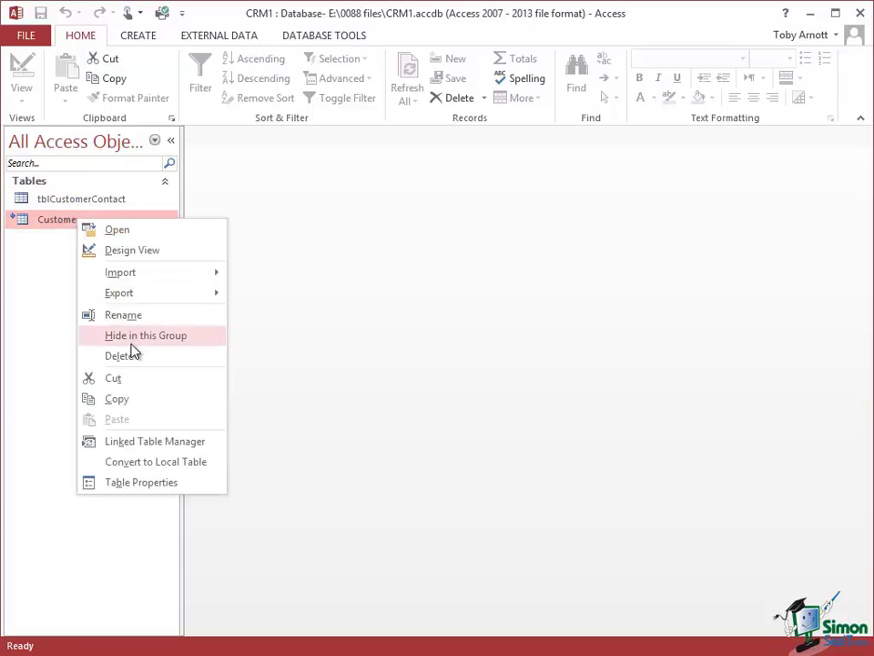
{"action": "left_click", "coordinate": [126, 314]}
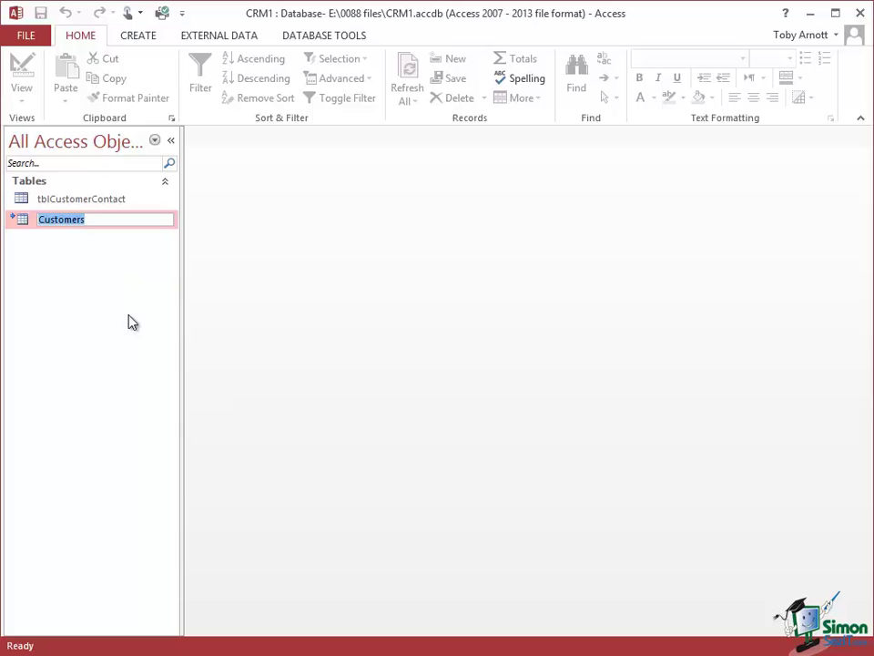
{"action": "left_click", "coordinate": [41, 219]}
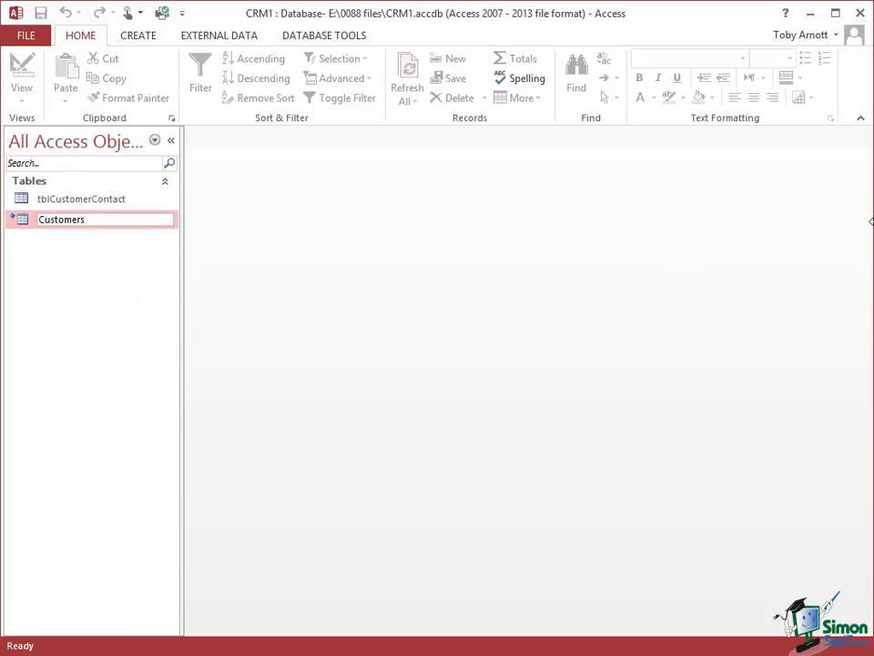
{"action": "type", "text": "Northwind"}
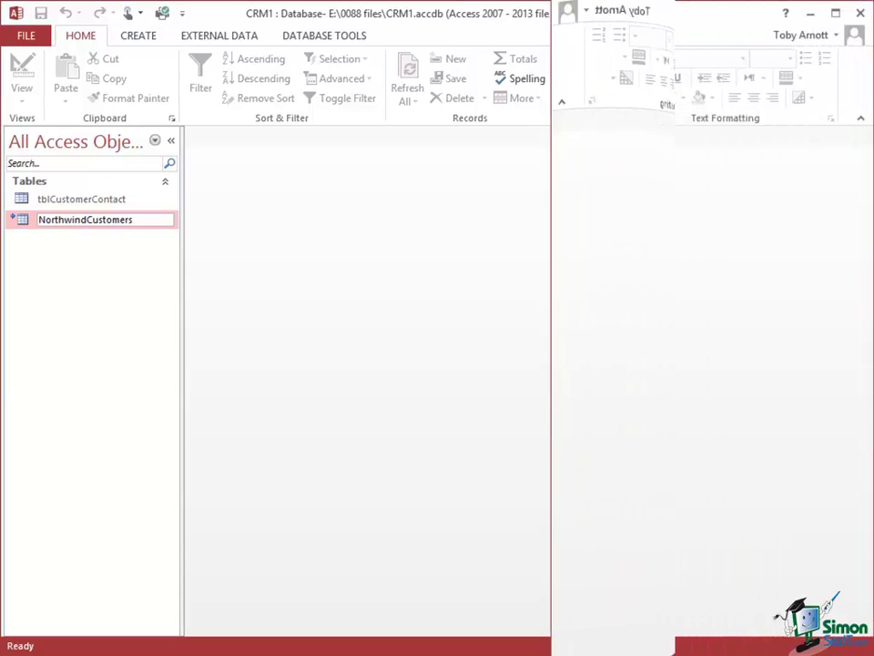
{"action": "double_click", "coordinate": [25, 222]}
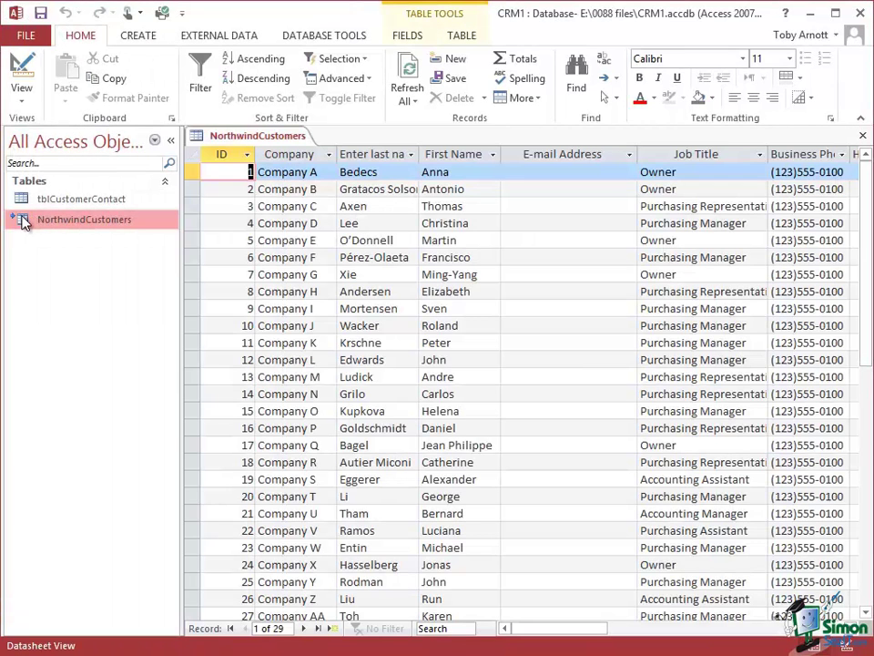
{"action": "left_click", "coordinate": [376, 225]}
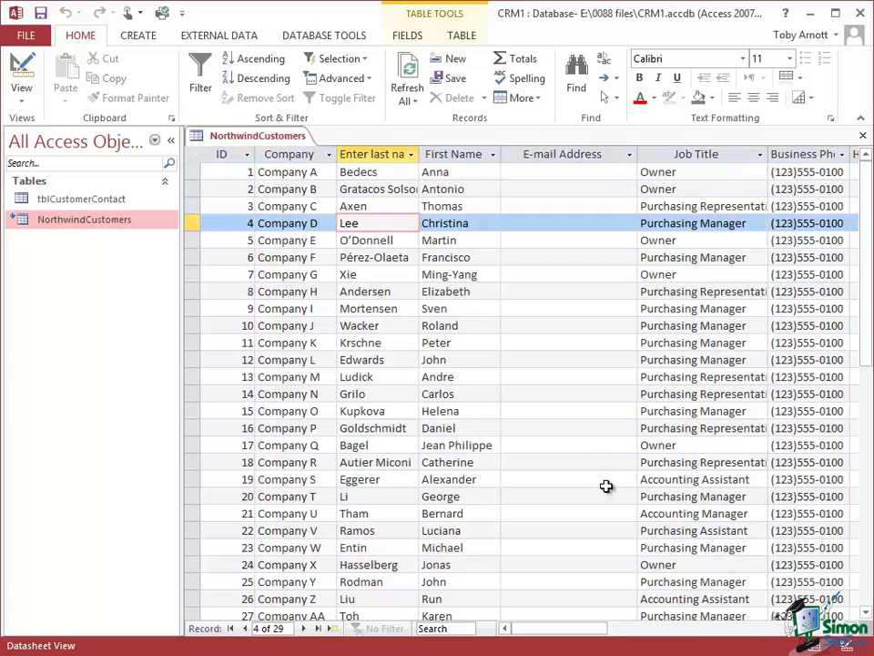
{"action": "left_click", "coordinate": [863, 136]}
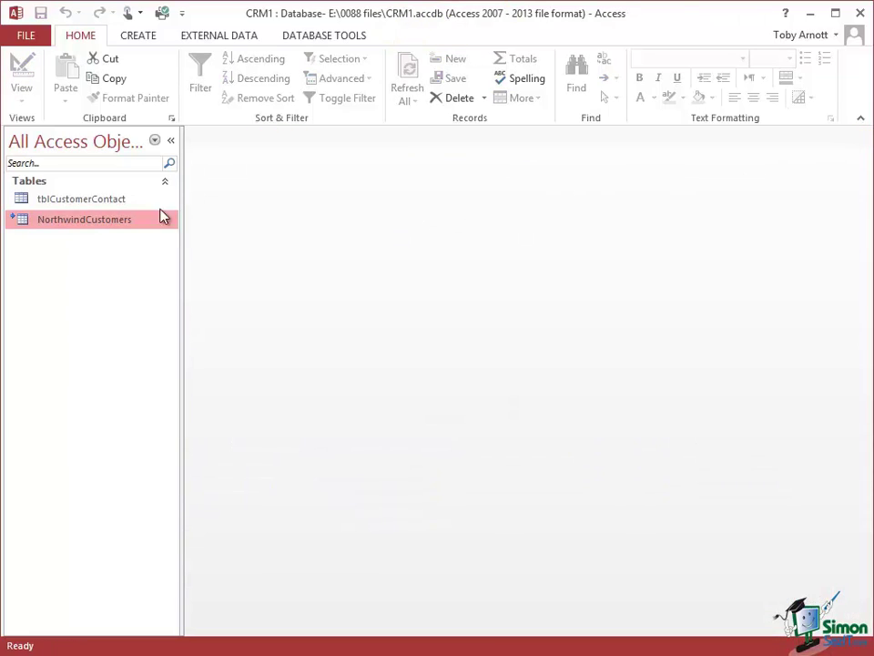
Open NorthwindCustomers in Design View, accepting the linked-table warning.
{"action": "right_click", "coordinate": [76, 227]}
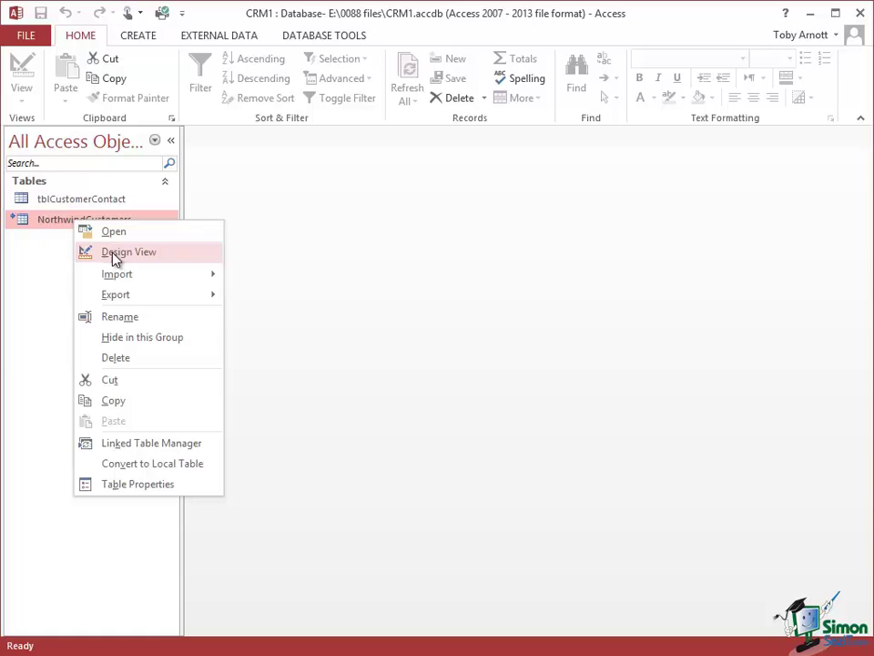
{"action": "left_click", "coordinate": [115, 258]}
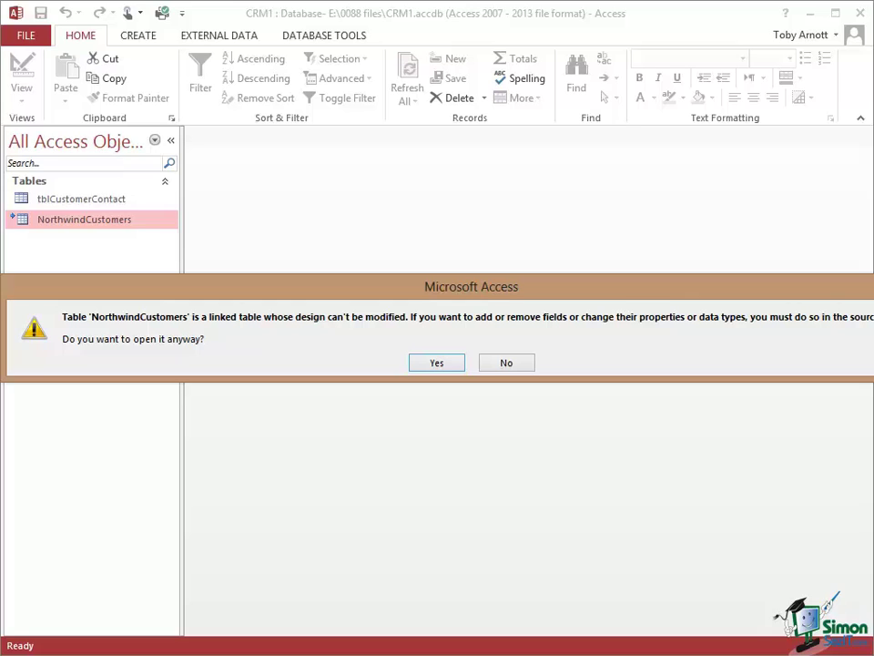
{"action": "left_click", "coordinate": [440, 363]}
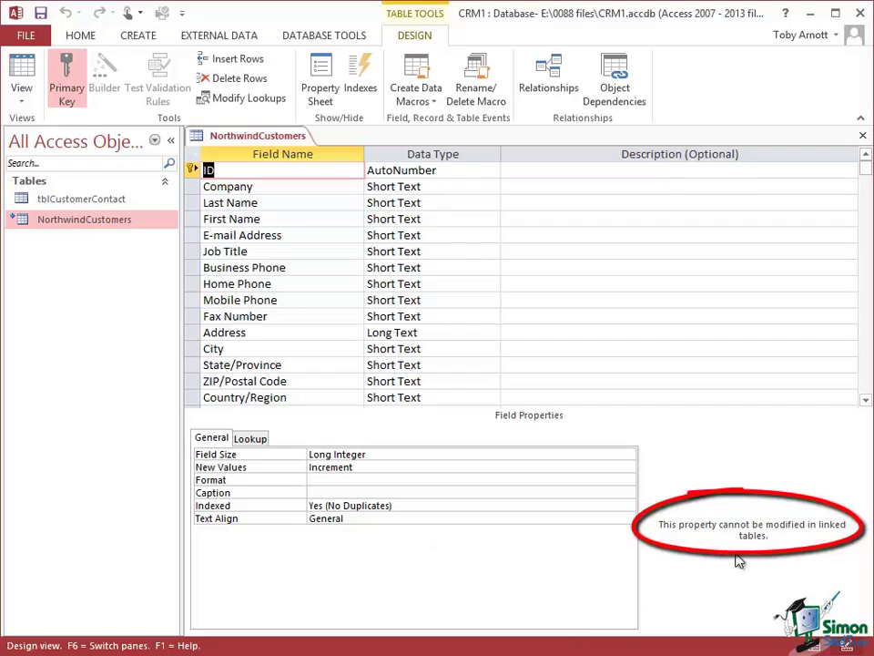
Check the ID field's Field Size, New Values, Format, Caption and Indexed properties for editability.
{"action": "left_click", "coordinate": [385, 454]}
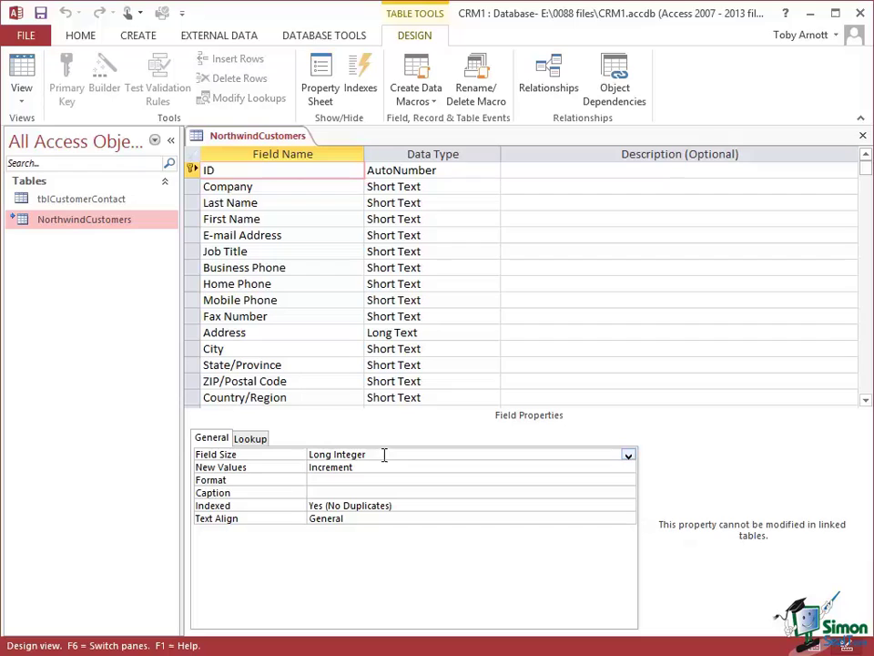
{"action": "left_click", "coordinate": [381, 466]}
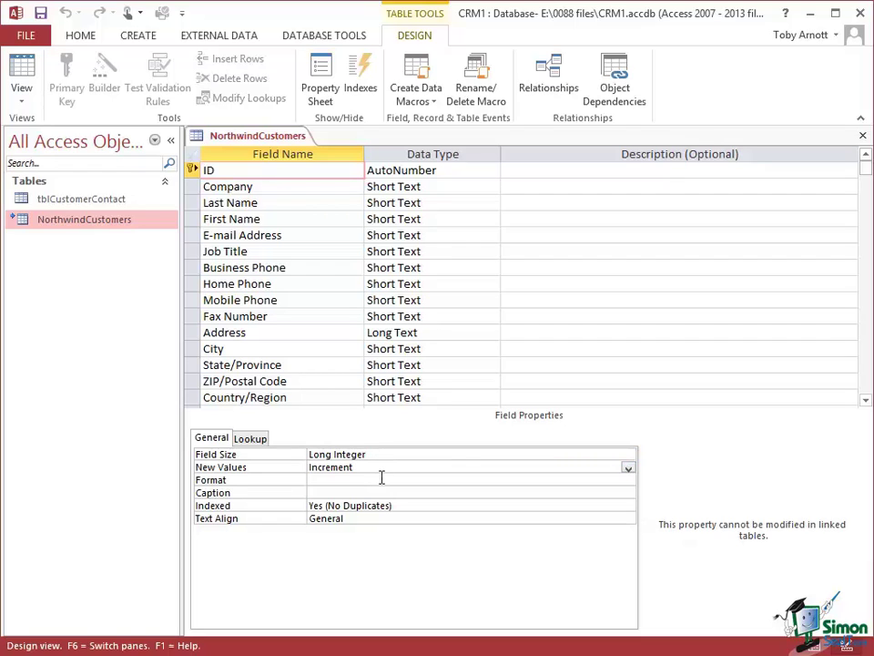
{"action": "left_click", "coordinate": [381, 478]}
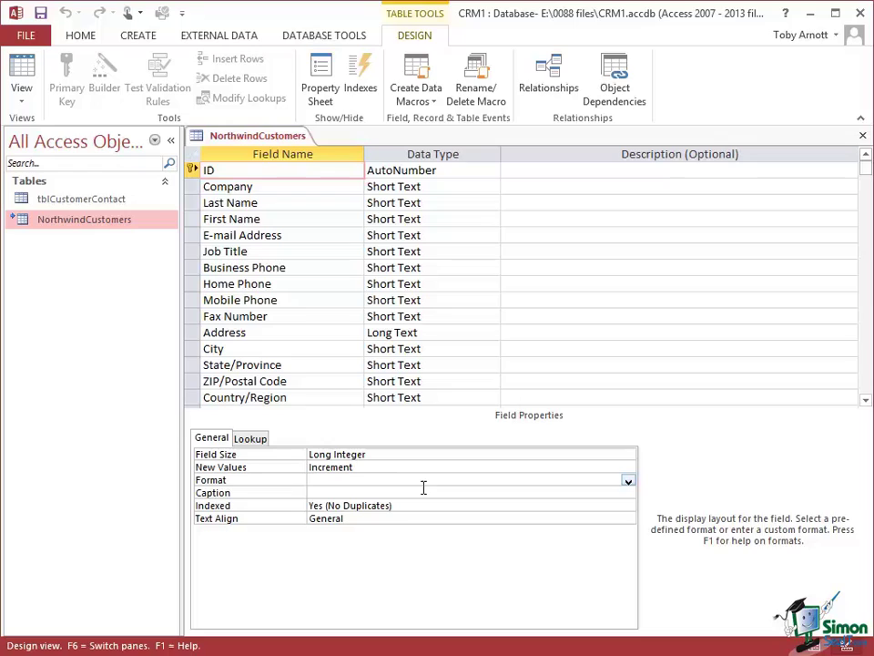
{"action": "left_click", "coordinate": [424, 489]}
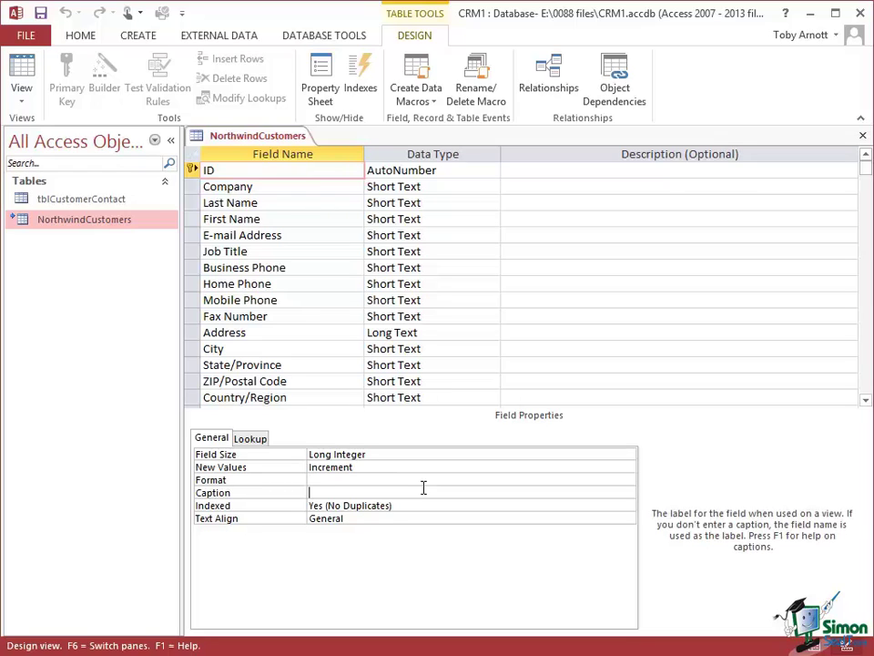
{"action": "left_click", "coordinate": [427, 504]}
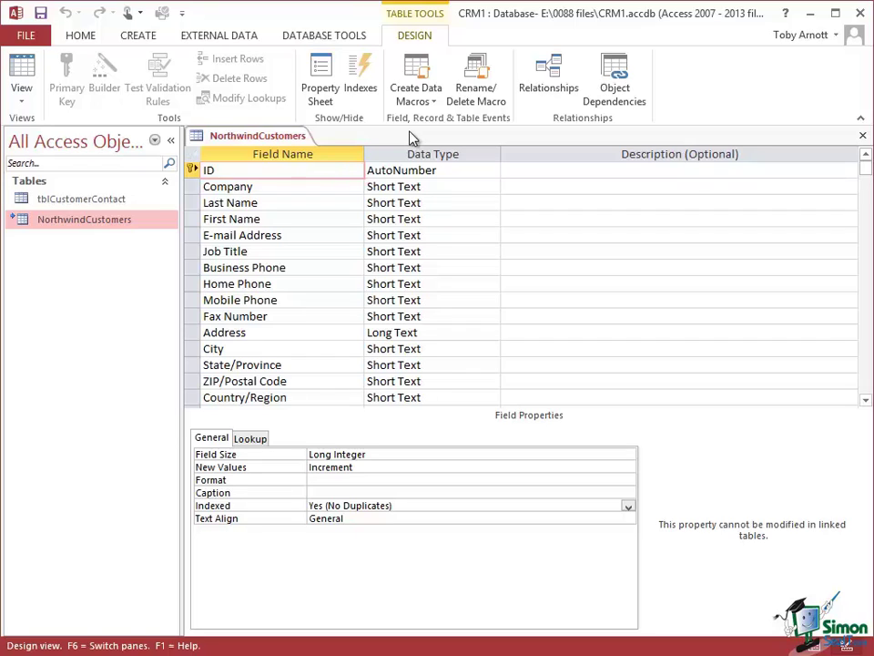
Close the NorthwindCustomers design and bring up the Relationships window from Database Tools.
{"action": "left_click", "coordinate": [863, 138]}
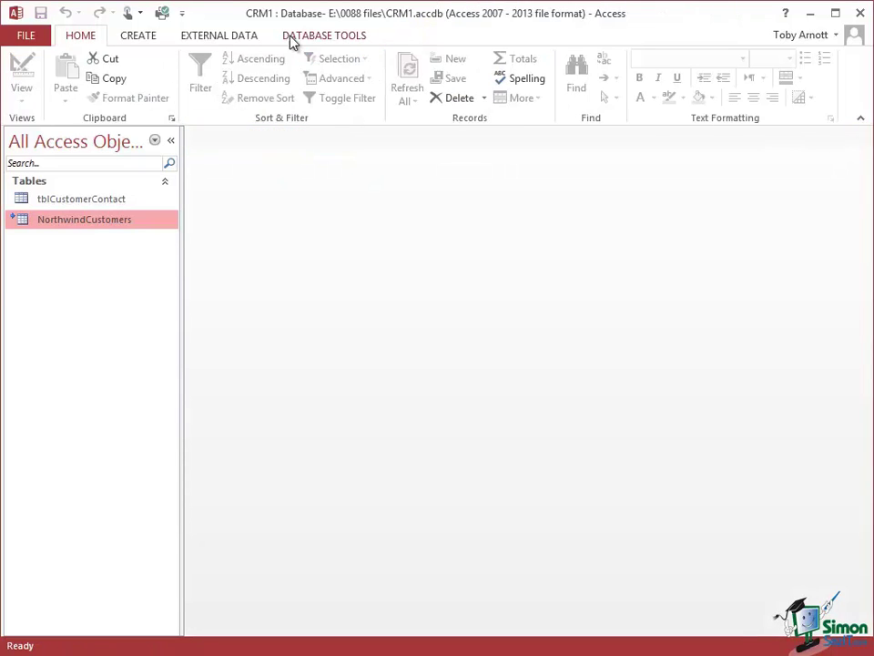
{"action": "left_click", "coordinate": [321, 40]}
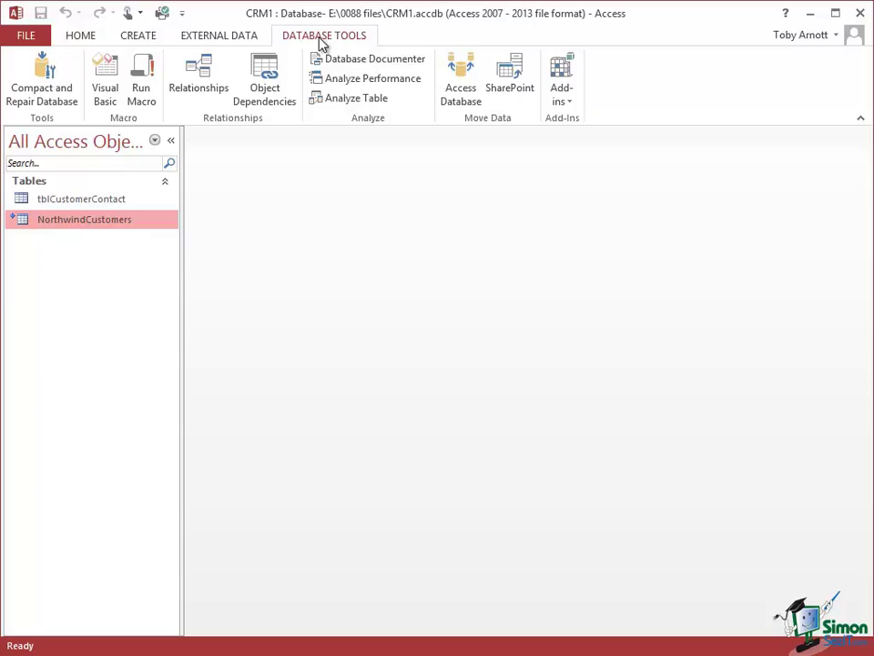
{"action": "left_click", "coordinate": [198, 73]}
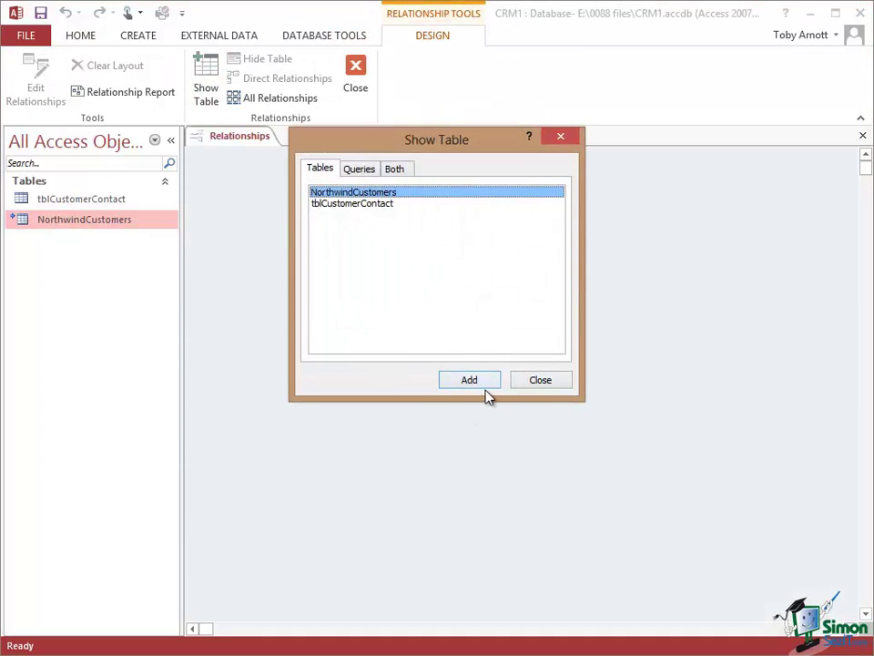
Add NorthwindCustomers and tblCustomerContact to the layout and widen the tblCustomerContact box.
{"action": "left_click", "coordinate": [469, 379]}
{"action": "left_click", "coordinate": [384, 203]}
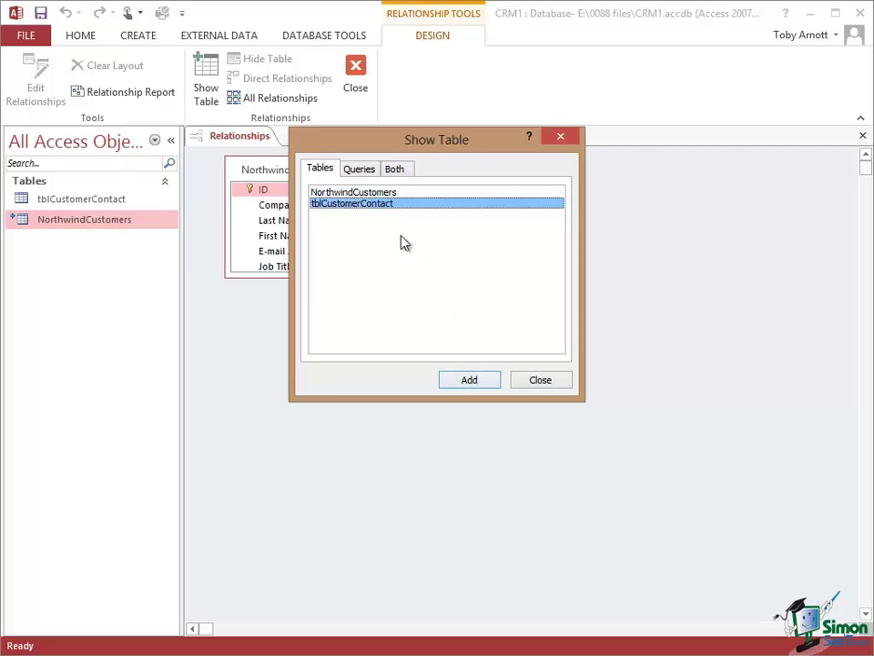
{"action": "left_click", "coordinate": [469, 380]}
{"action": "left_click", "coordinate": [541, 380]}
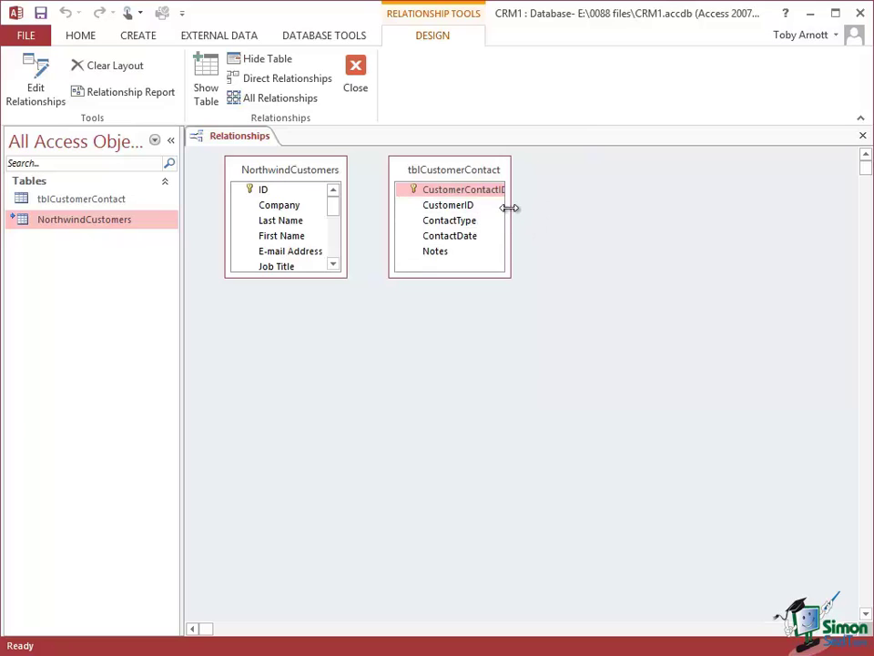
{"action": "left_click_drag", "start_coordinate": [511, 215], "coordinate": [542, 218]}
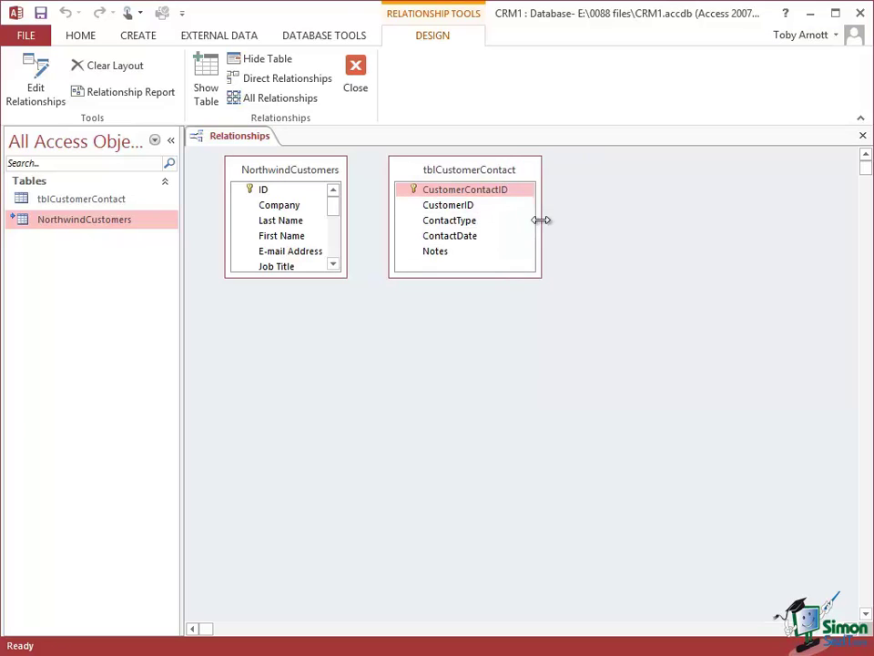
Drag tblCustomerContact's CustomerID onto NorthwindCustomers' ID to pair them in Edit Relationships.
{"action": "left_click", "coordinate": [444, 207]}
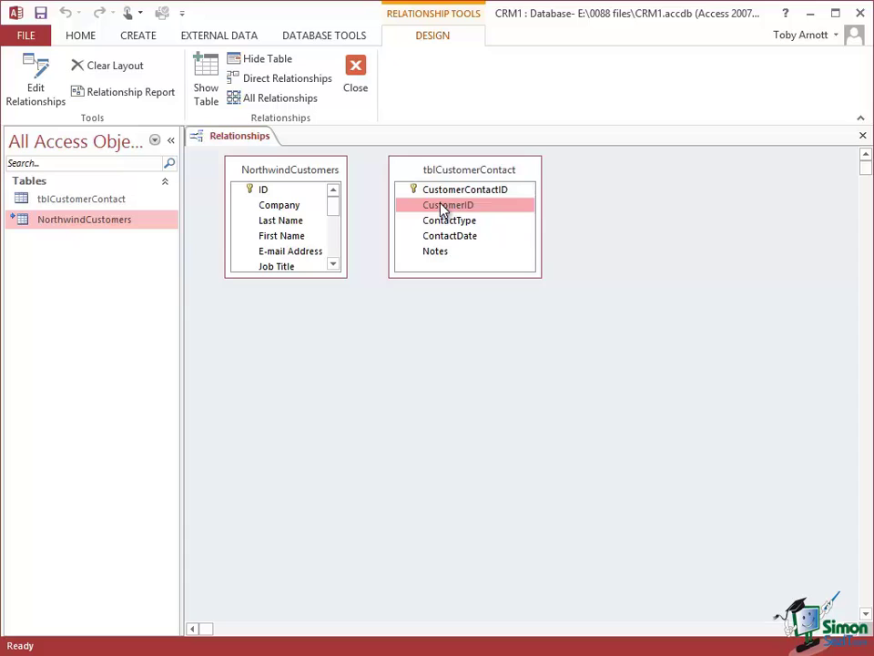
{"action": "left_click_drag", "start_coordinate": [440, 208], "coordinate": [263, 191]}
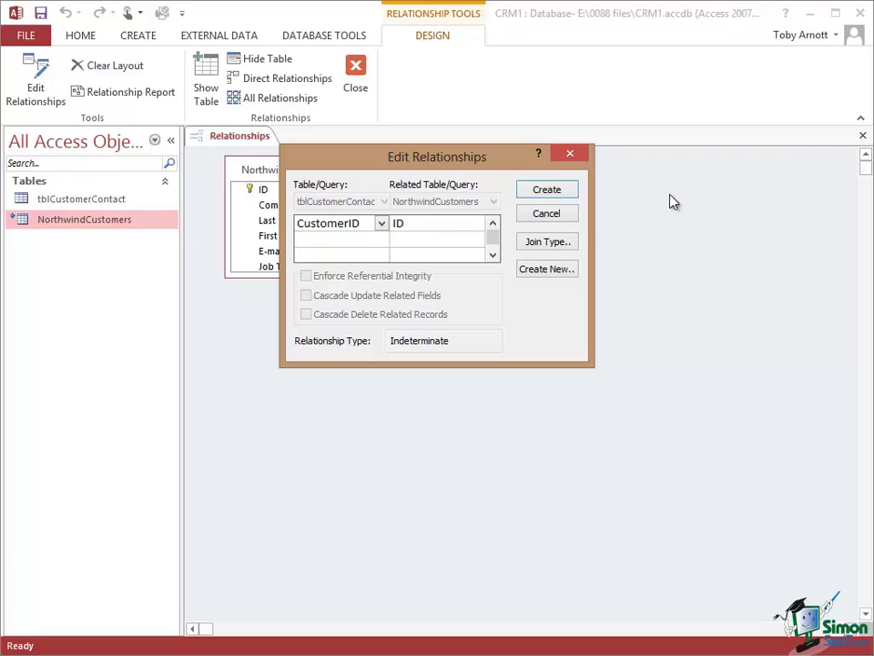
Create the relationship joining CustomerID to ID.
{"action": "left_click", "coordinate": [546, 191]}
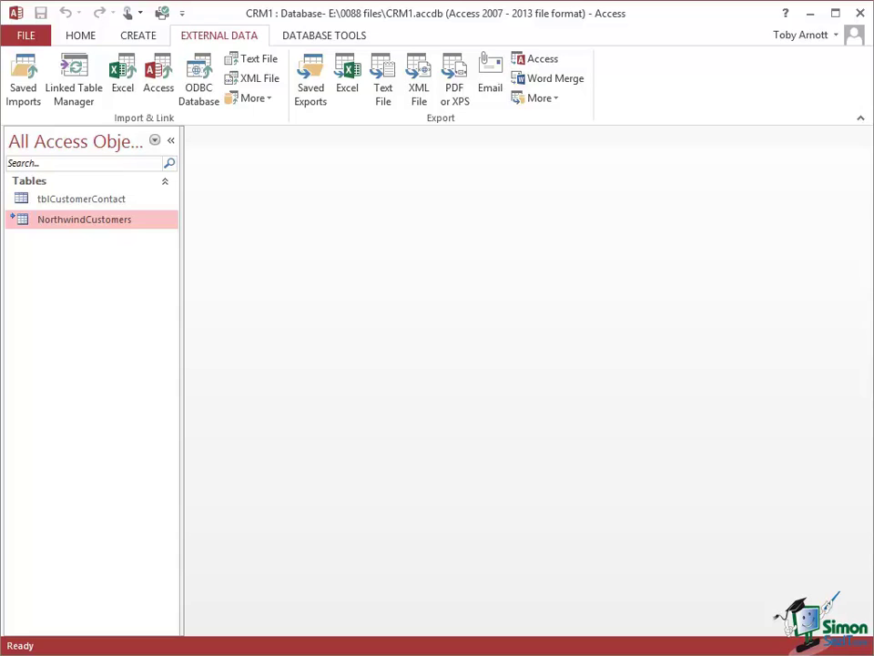
Refresh the NorthwindCustomers linked table through the Linked Table Manager.
{"action": "left_click", "coordinate": [73, 78]}
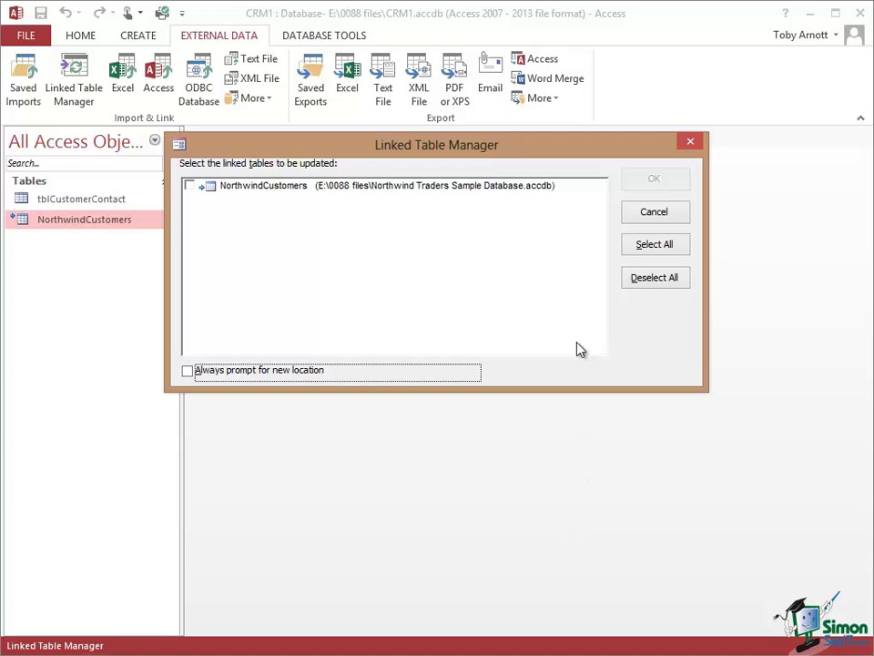
{"action": "left_click", "coordinate": [190, 185]}
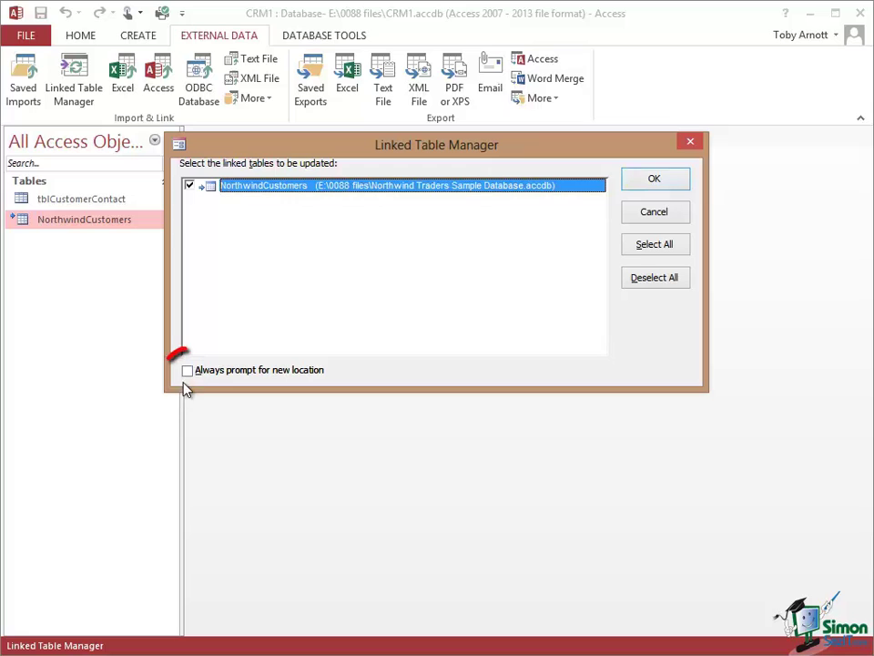
{"action": "left_click", "coordinate": [655, 180]}
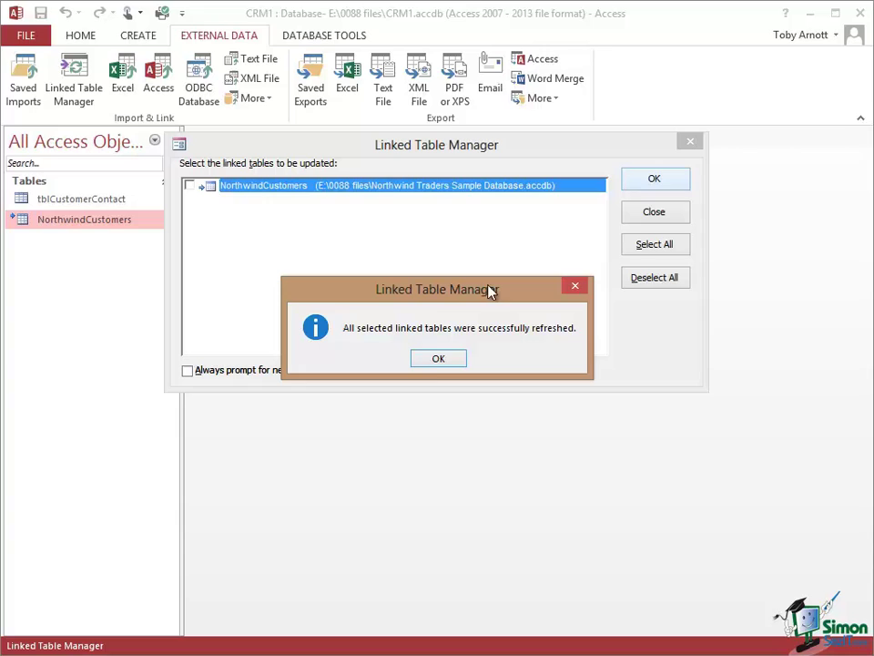
Acknowledge the message that the NorthwindCustomers link refreshed successfully.
{"action": "left_click", "coordinate": [438, 358]}
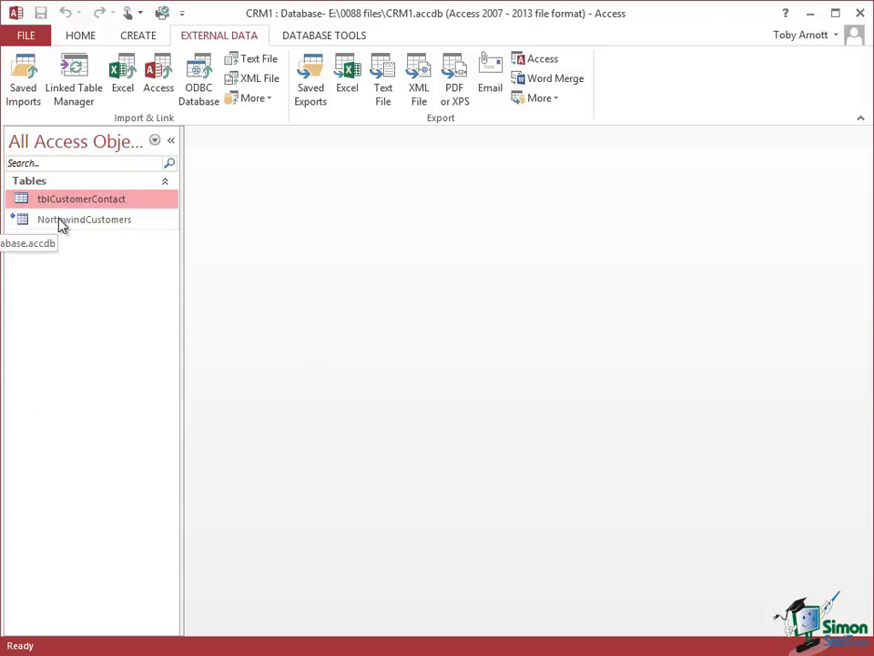
Begin deleting the NorthwindCustomers linked table, then answer No to keep its link.
{"action": "left_click", "coordinate": [60, 224]}
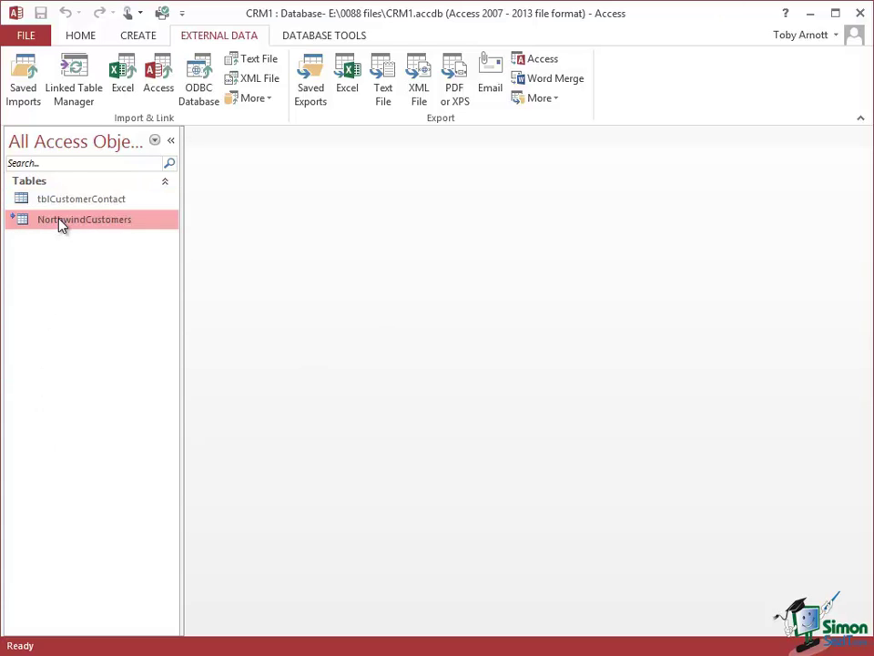
{"action": "right_click", "coordinate": [60, 224]}
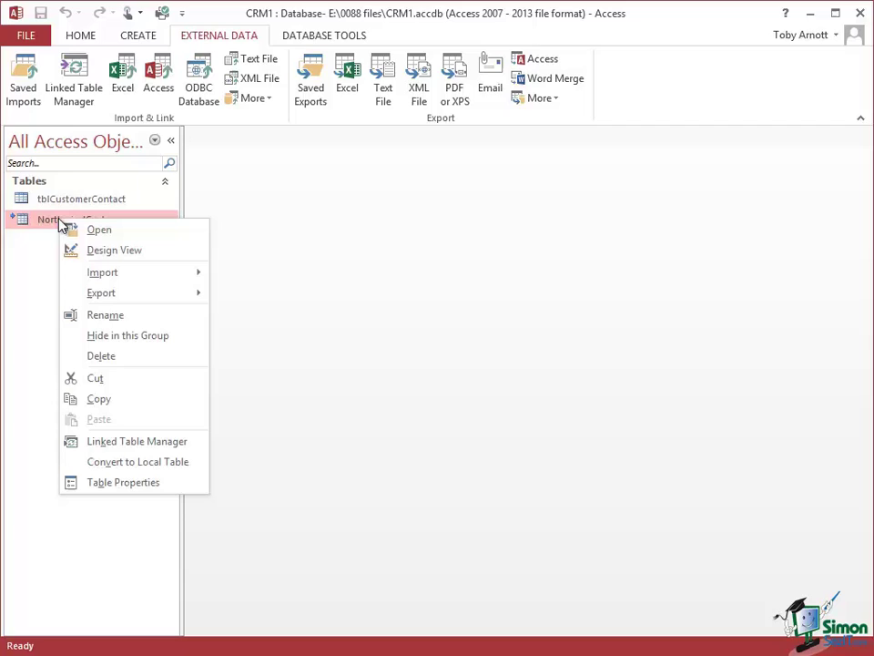
{"action": "left_click", "coordinate": [122, 356]}
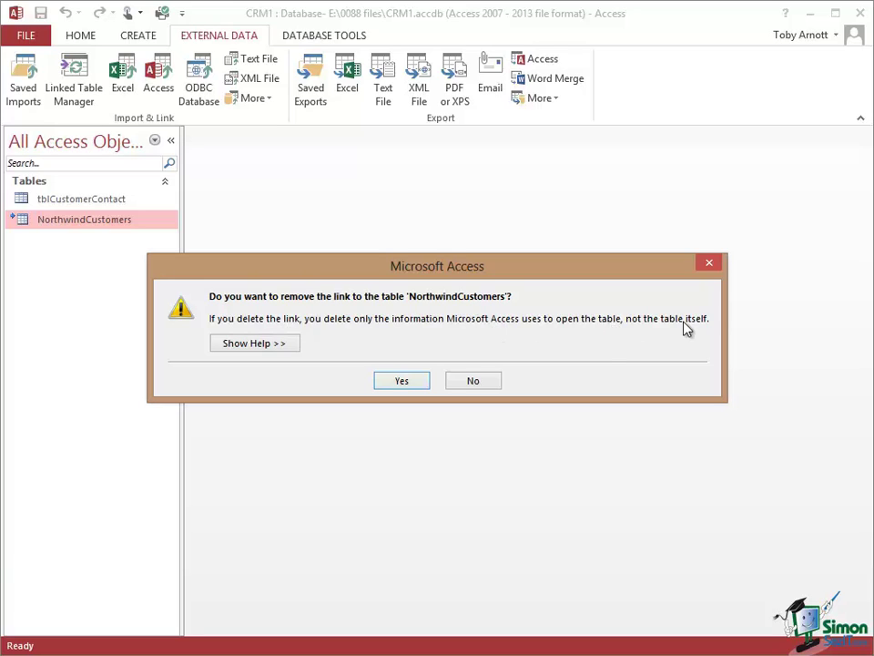
{"action": "left_click", "coordinate": [473, 382]}
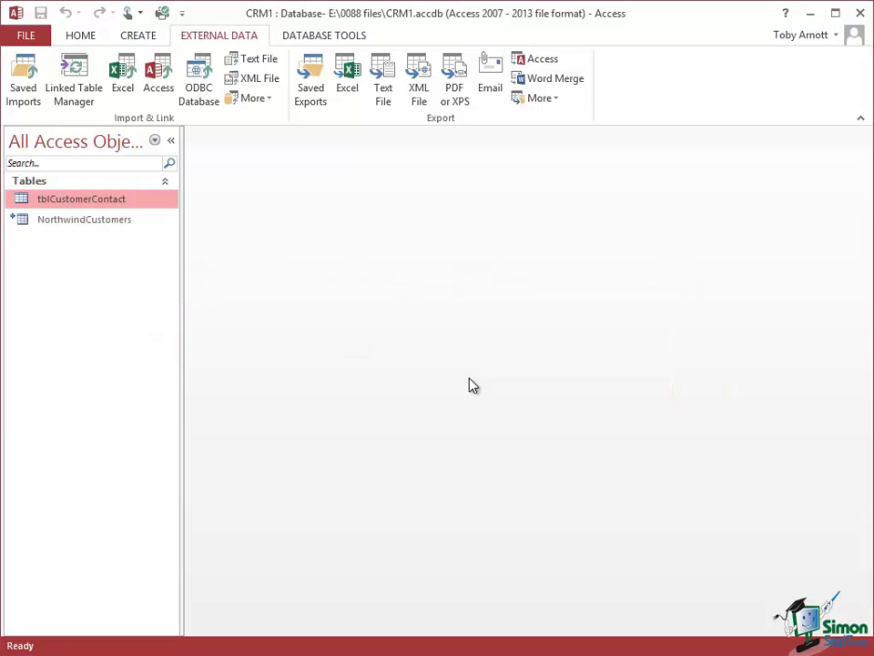